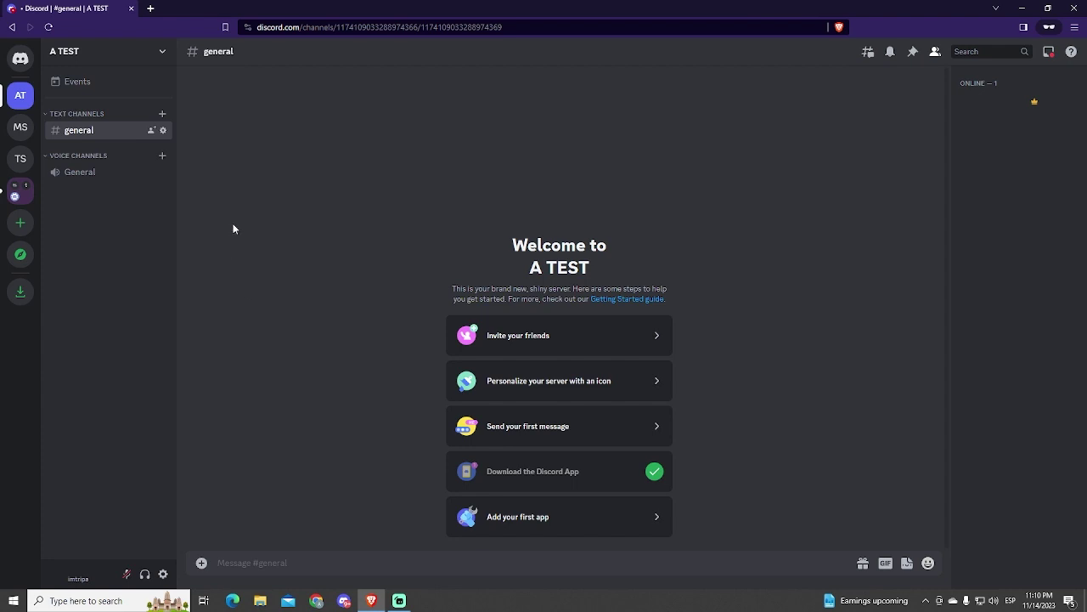
# Open musicobot.xyz in a new private tab next to Discord.
pyautogui.click(150, 8)
pyautogui.write('https://musicobot.xyz/')
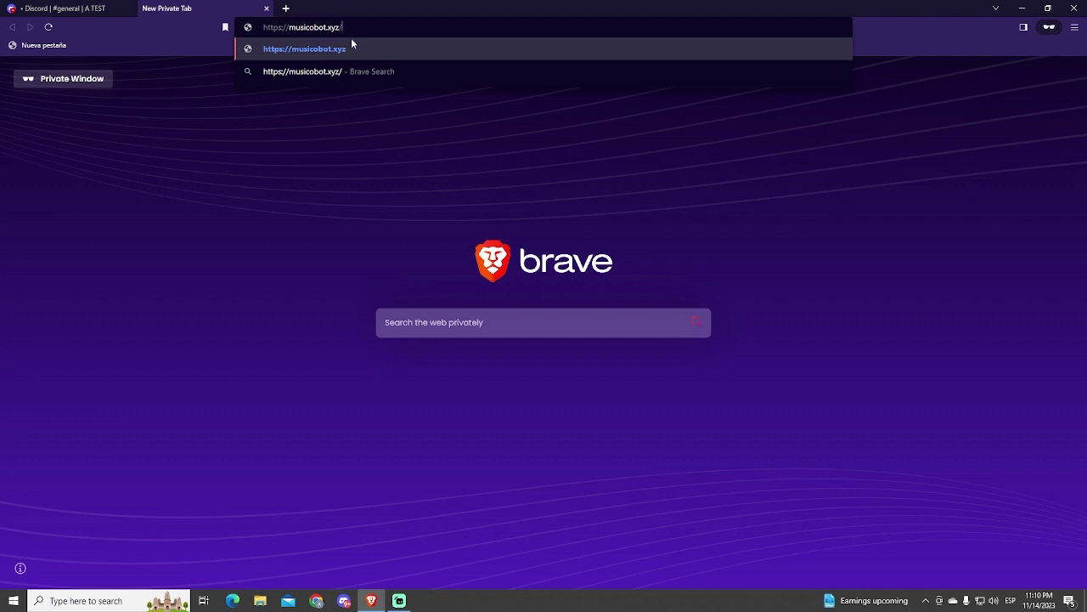
pyautogui.click(350, 44)
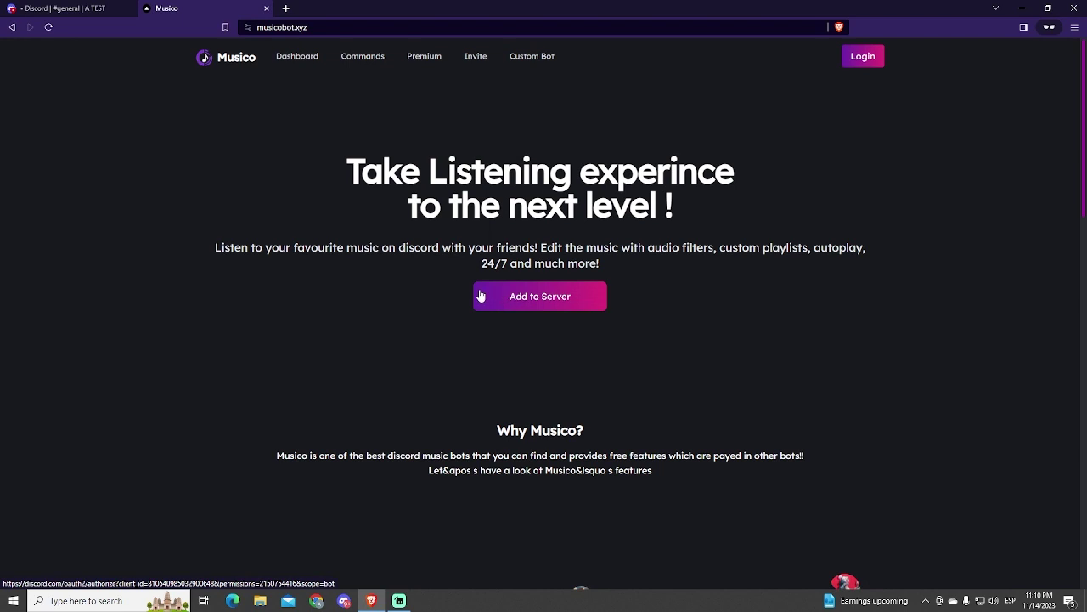
# Add Musico to the A TEST server, authorize its permissions and pass the hCaptcha check.
pyautogui.click(546, 296)
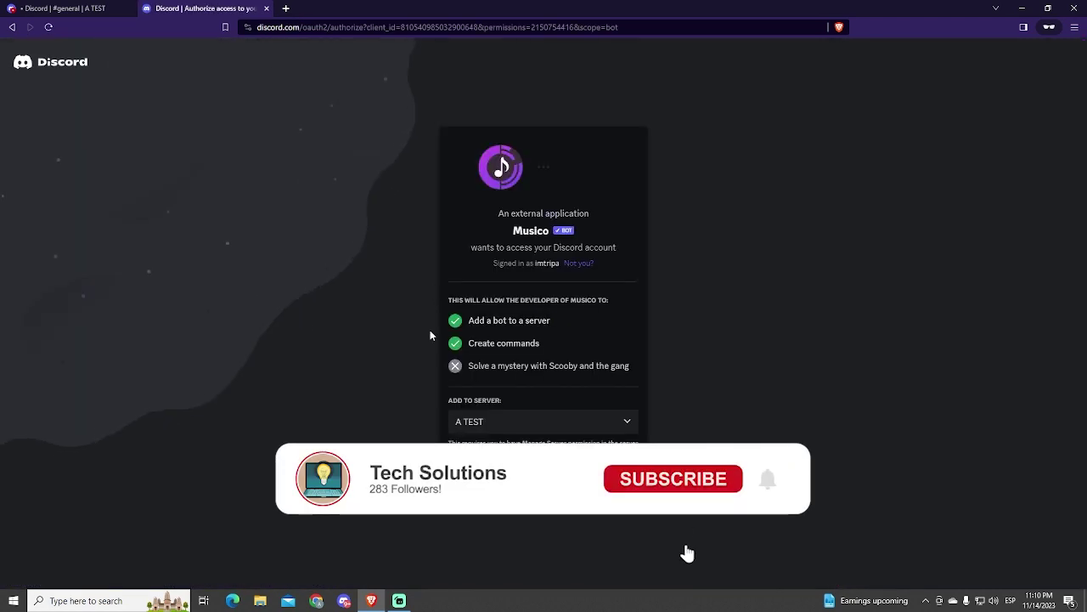
pyautogui.click(509, 425)
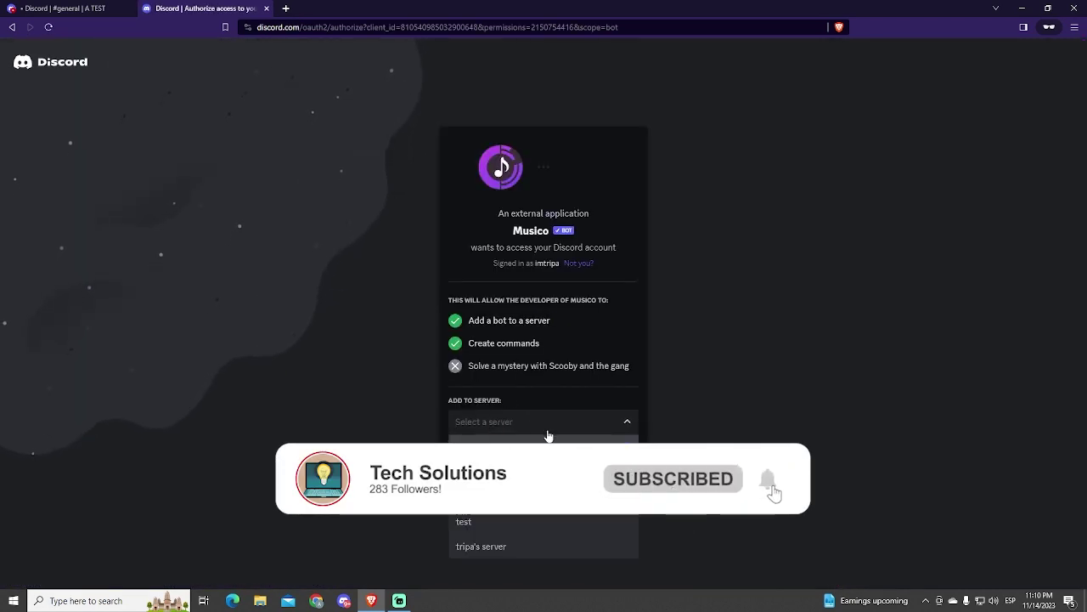
pyautogui.click(546, 448)
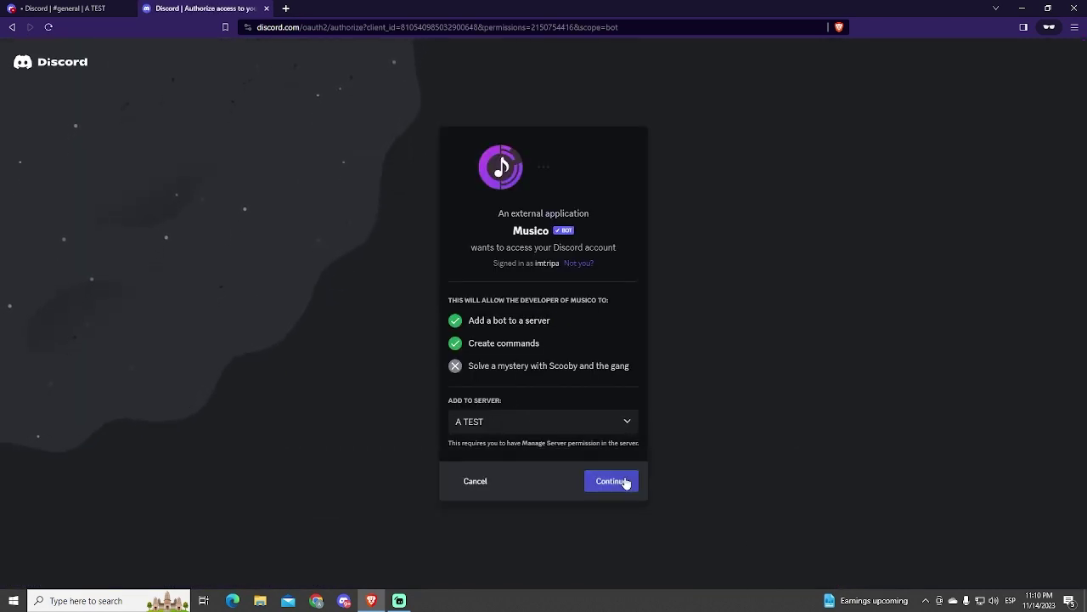
pyautogui.click(626, 481)
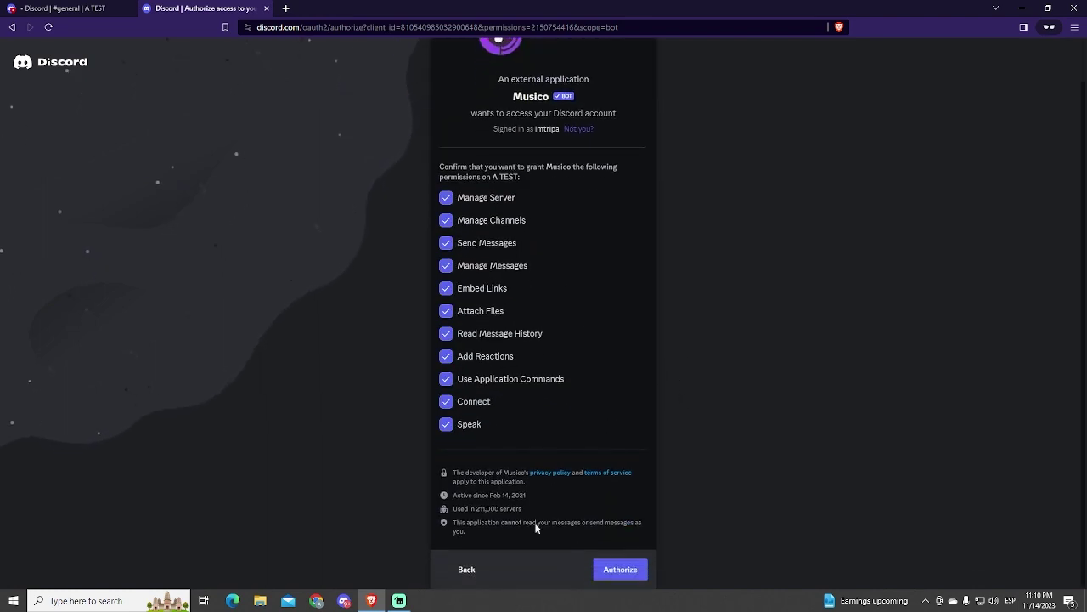
pyautogui.click(615, 569)
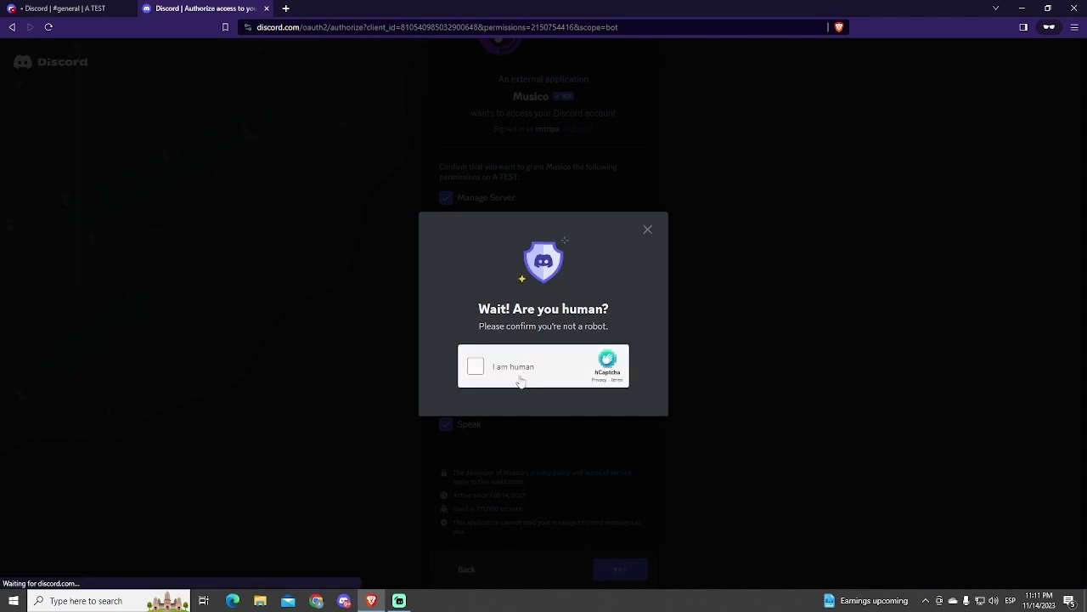
pyautogui.click(516, 380)
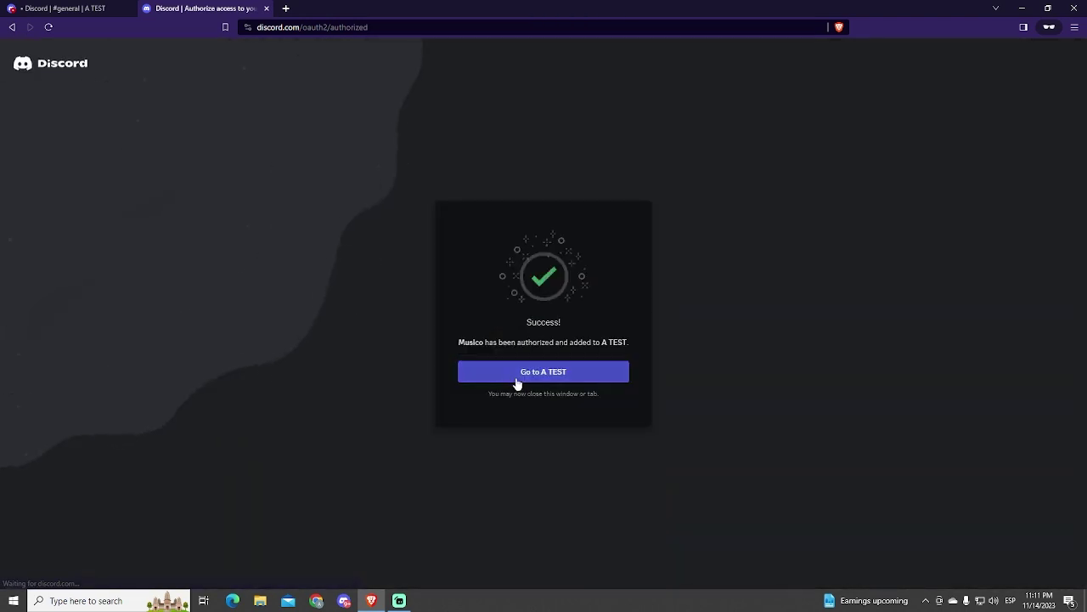
# Join A TEST's General voice channel and dismiss the microphone access notice.
pyautogui.click(80, 8)
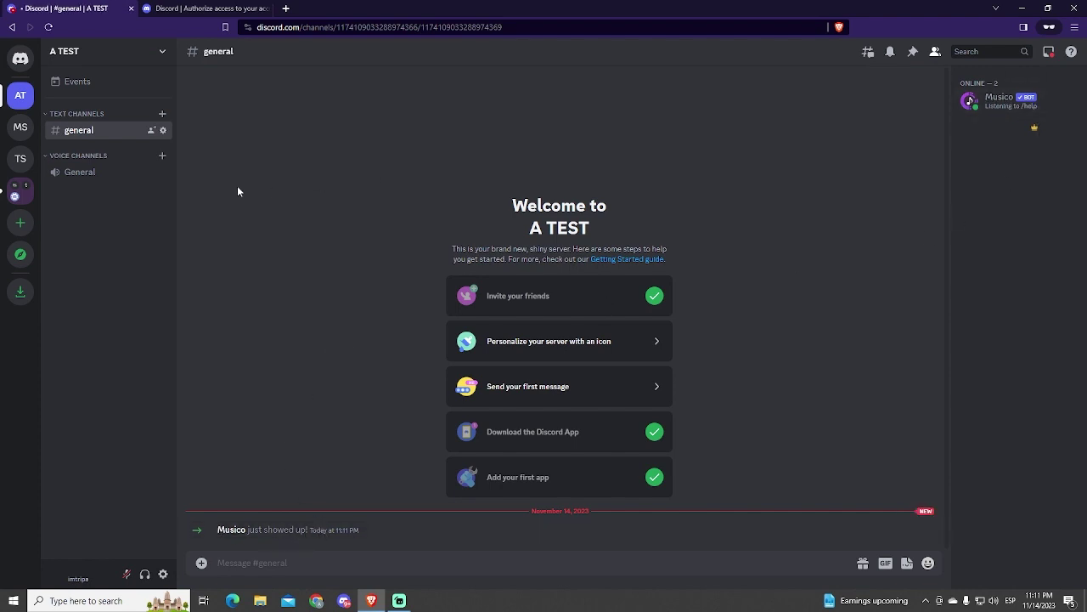
pyautogui.click(110, 176)
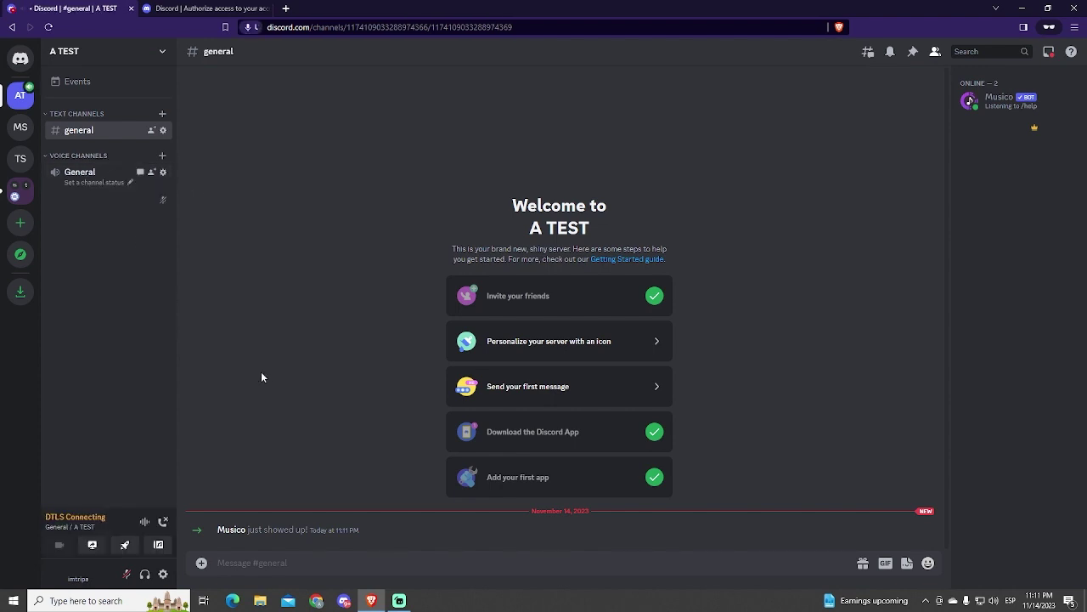
pyautogui.click(383, 111)
pyautogui.click(150, 206)
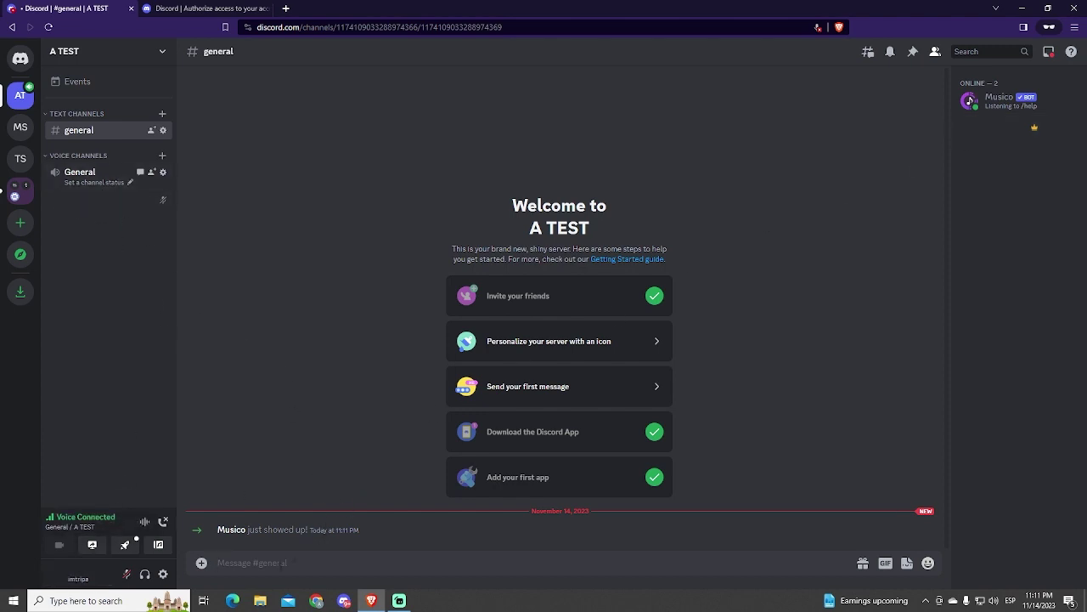
pyautogui.click(202, 9)
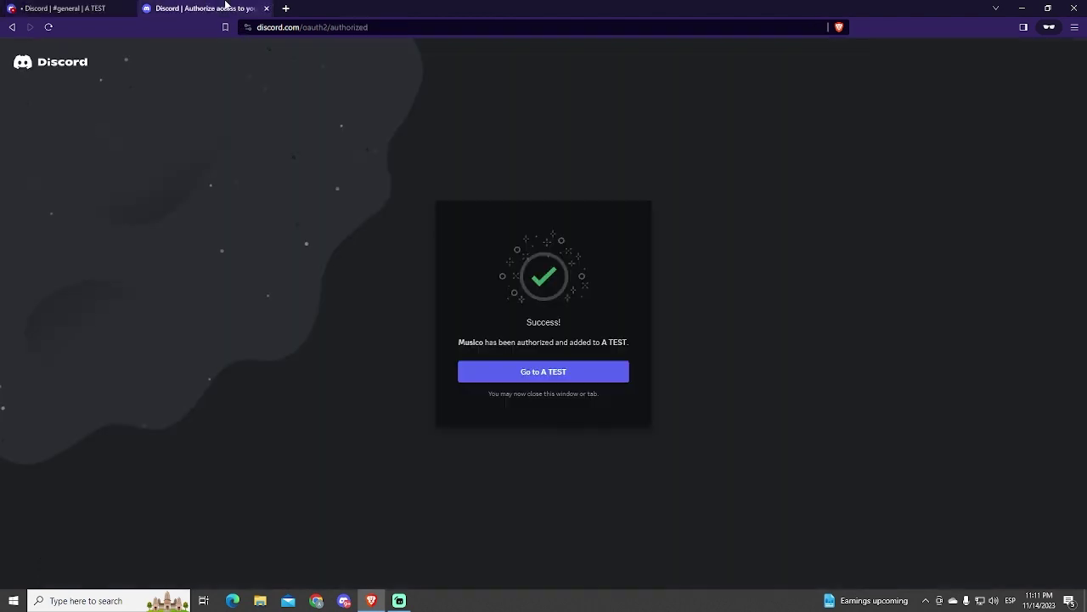
# Load YouTube in the second browser tab.
pyautogui.click(283, 27)
pyautogui.write('youtube')
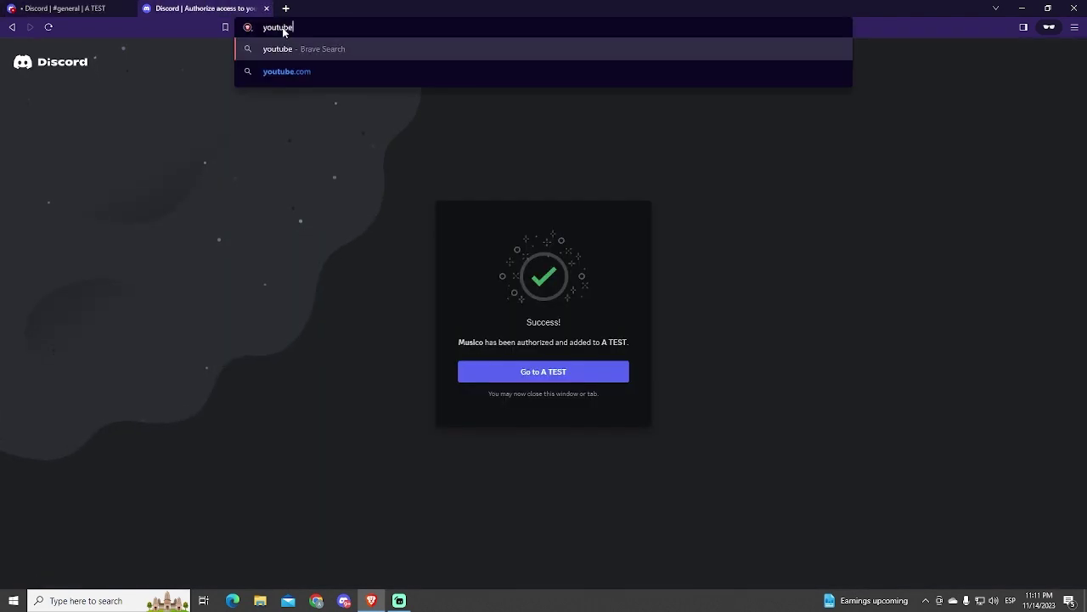
pyautogui.press('Return')
pyautogui.hotkey('ctrl', 'shift', 'Tab')
pyautogui.hotkey('ctrl', 'Tab')
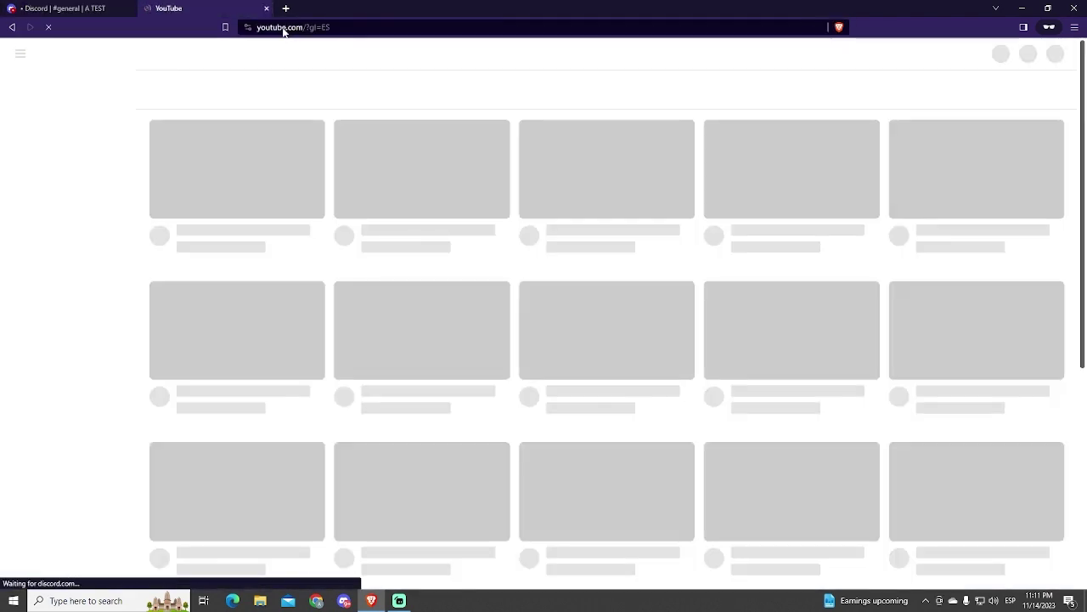
# Run Musico's /play with 'thunder', starting Drake – IDGAF in the General voice channel.
pyautogui.hotkey('ctrl', 'shift', 'Tab')
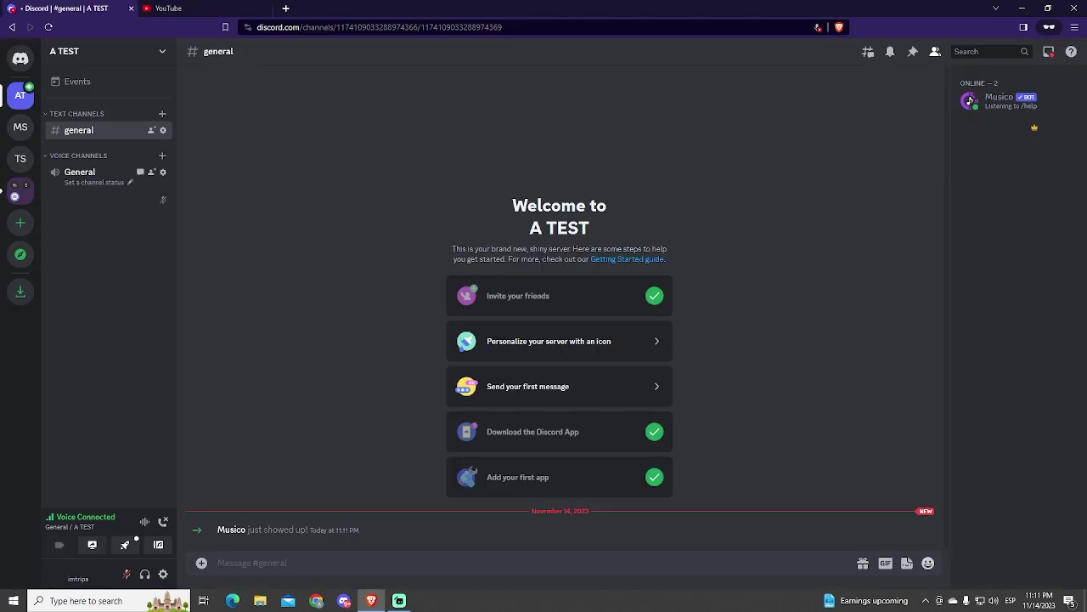
pyautogui.write('/play')
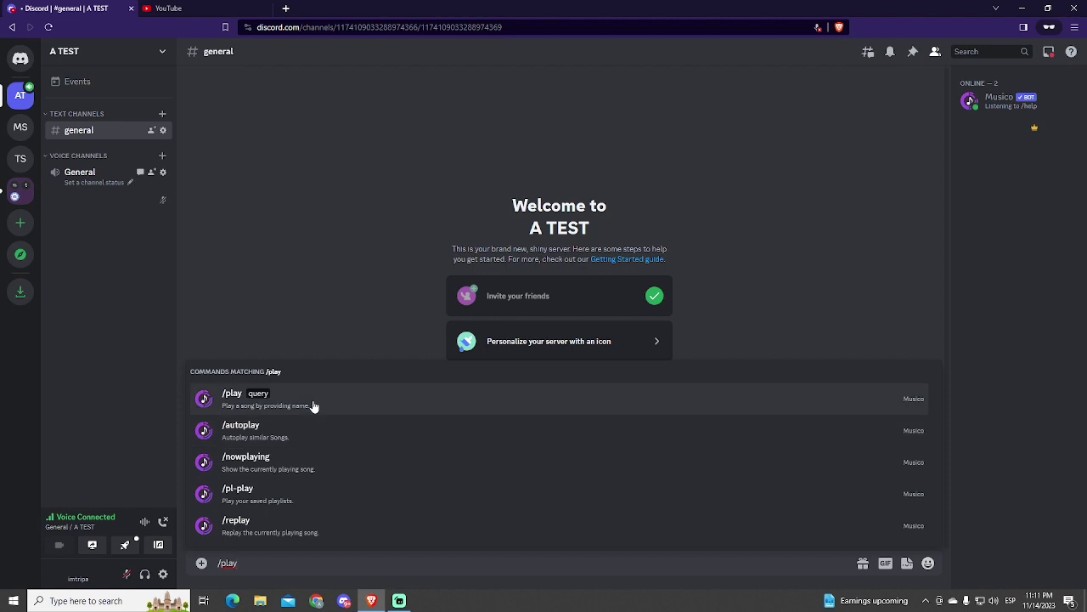
pyautogui.click(313, 406)
pyautogui.write('thunder')
pyautogui.press('Return')
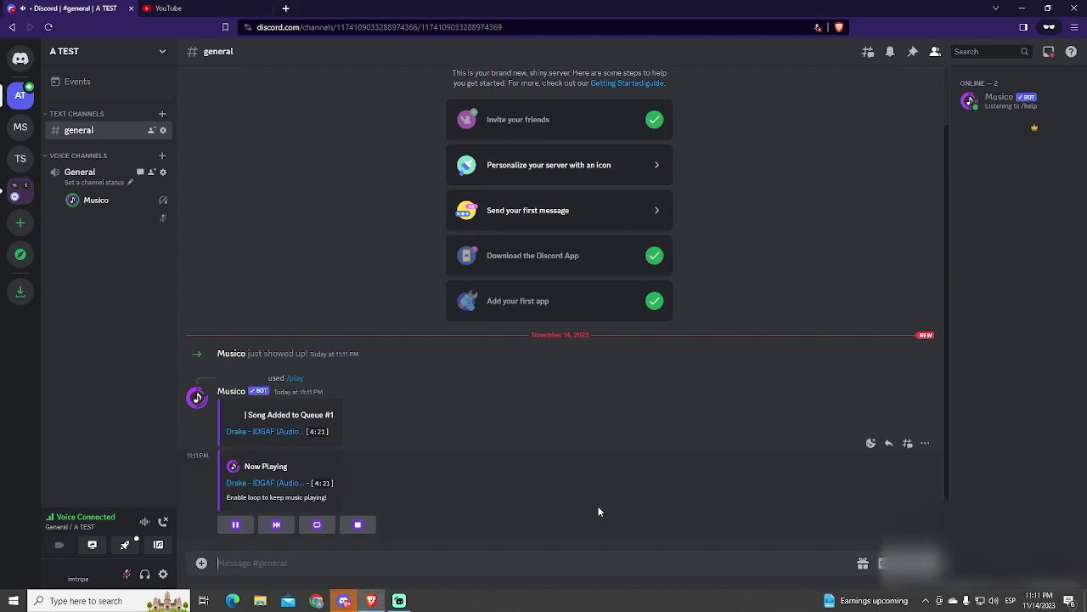
# Raise Musico's playback volume to 56%.
pyautogui.rightClick(126, 203)
pyautogui.moveTo(168, 310)
pyautogui.mouseDown()
pyautogui.moveTo(189, 310)
pyautogui.moveTo(179, 309)
pyautogui.mouseUp()
pyautogui.click(364, 250)
# Open the Huge Dance Hits mix on YouTube and copy its page link.
pyautogui.hotkey('ctrl', 'Tab')
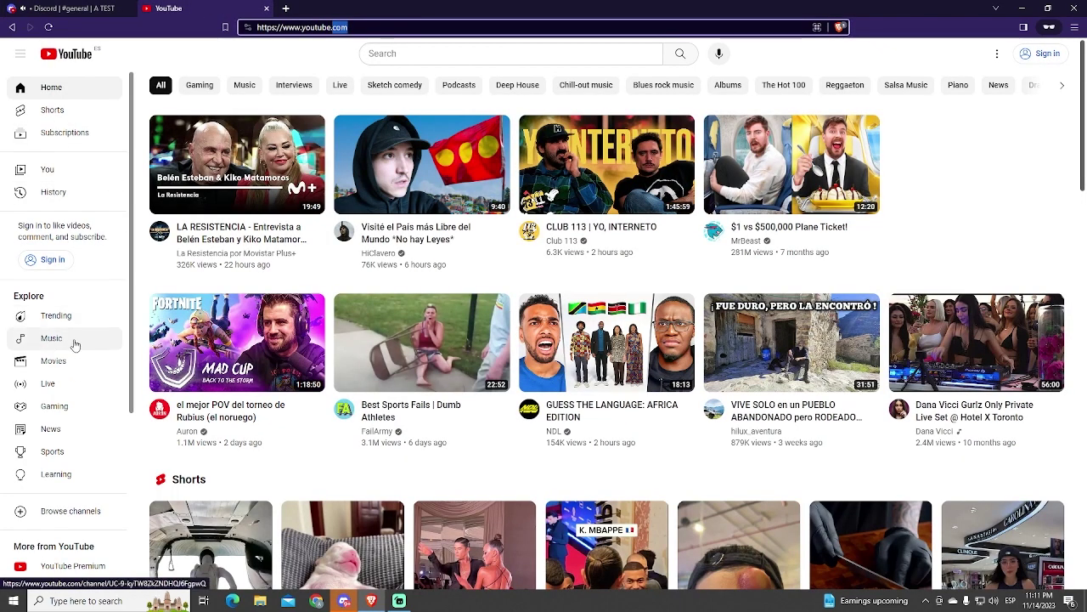
pyautogui.click(73, 341)
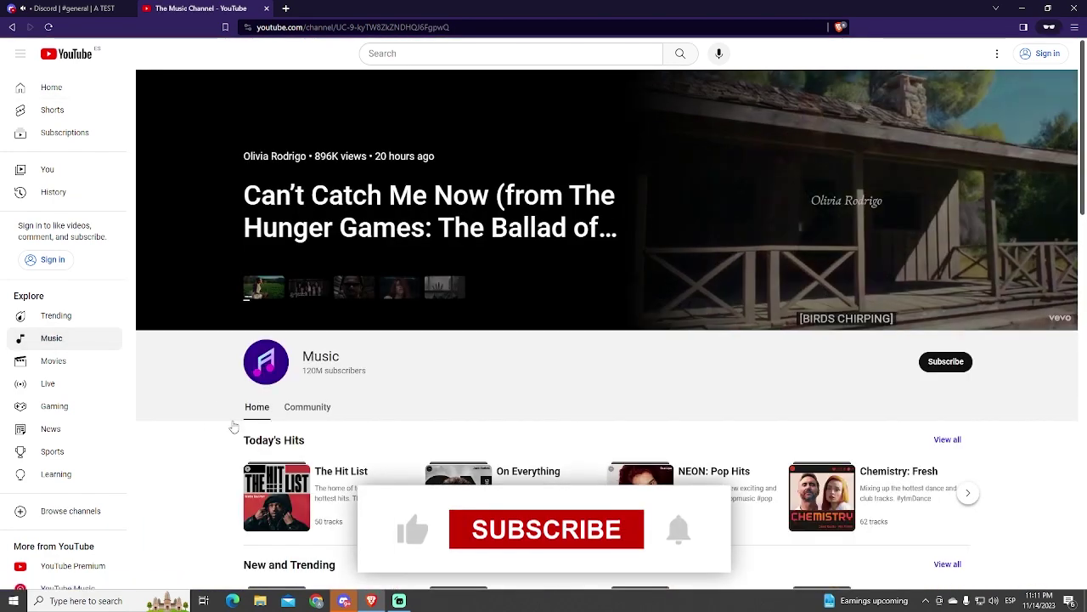
pyautogui.scroll(-3, 168, 467)
pyautogui.scroll(-3, 168, 467)
pyautogui.click(276, 261)
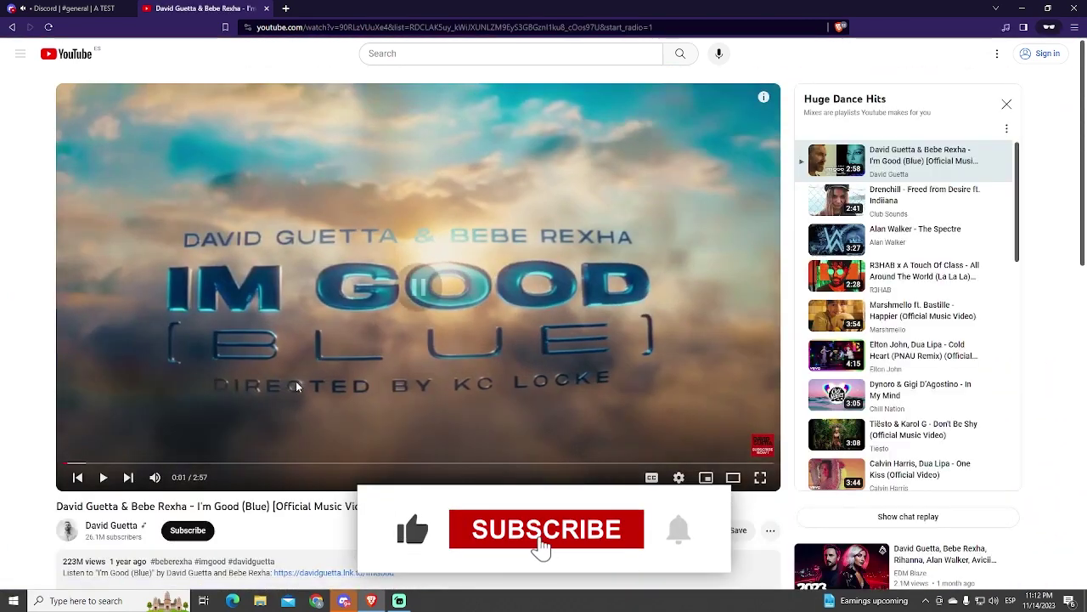
pyautogui.hotkey('ctrl', 'l')
pyautogui.hotkey('ctrl', '1')
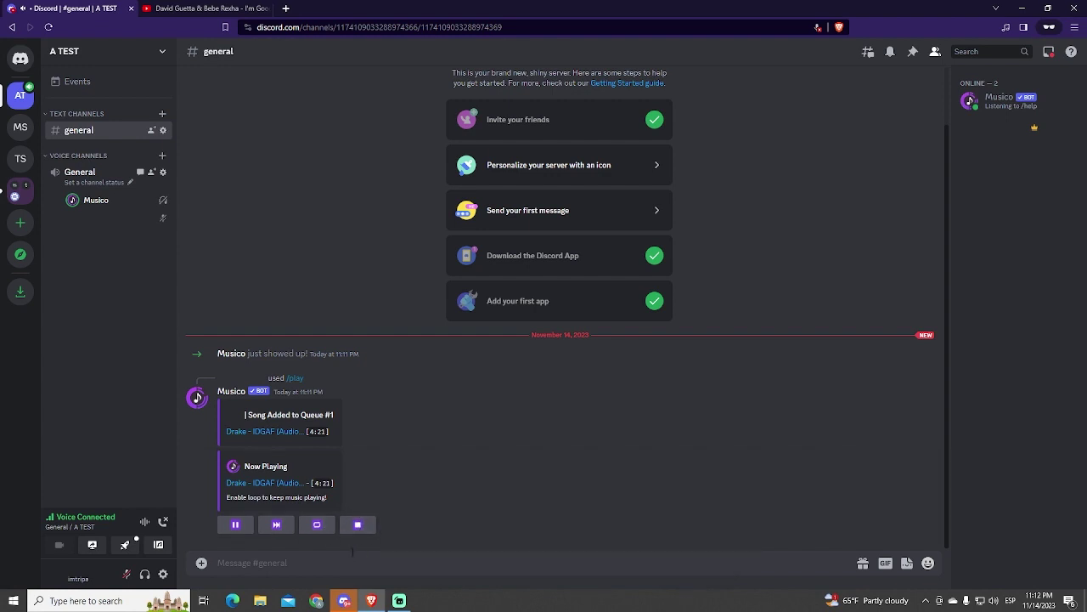
# Run /play with the pasted YouTube link, queuing the 25-track Huge Dance Hits playlist.
pyautogui.write('/play')
pyautogui.press('Tab')
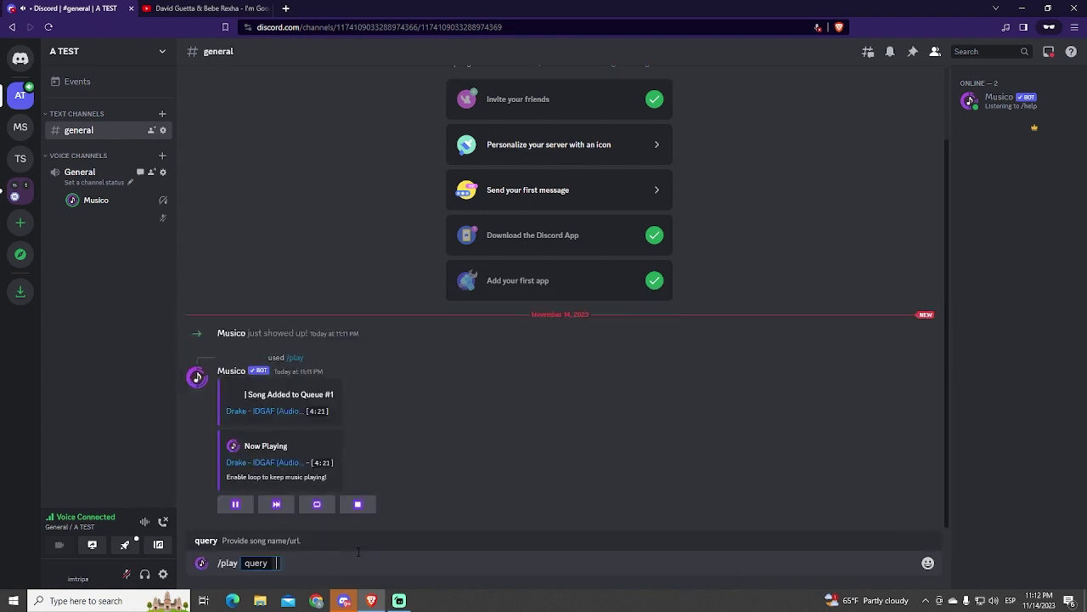
pyautogui.write('https://www.youtube.com/watch?v=9ORLzVUuXe4&list=RDCLAK5uy_kWiJXUNLZM9EyS3GBGznl1ku8_cOos97U&start_radio=1')
pyautogui.press('Return')
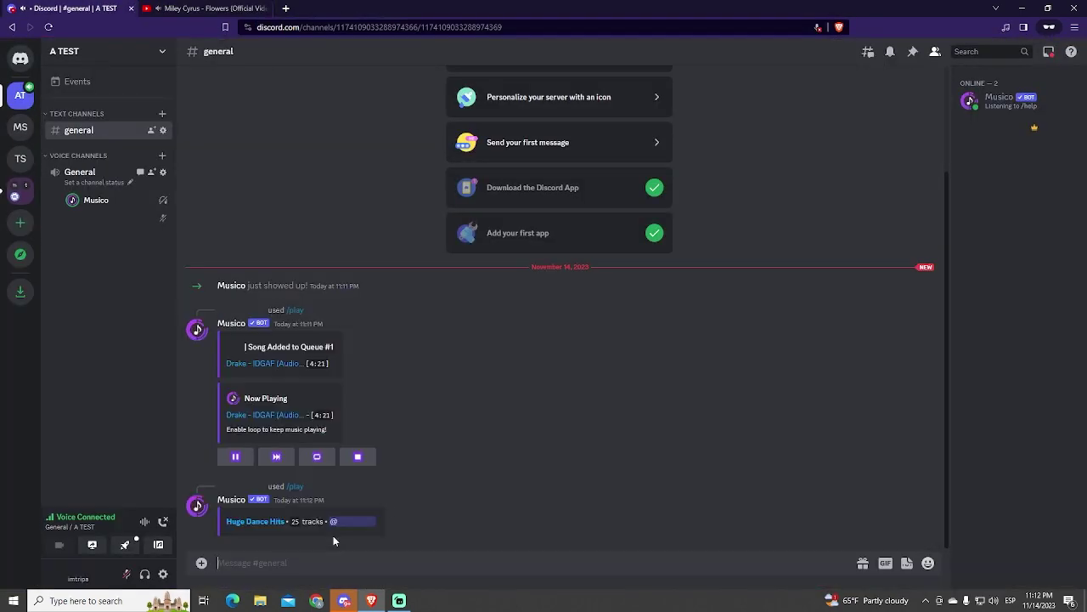
# Use the Now Playing buttons to skip tracks, loop, pause, resume and finally stop playback.
pyautogui.click(274, 457)
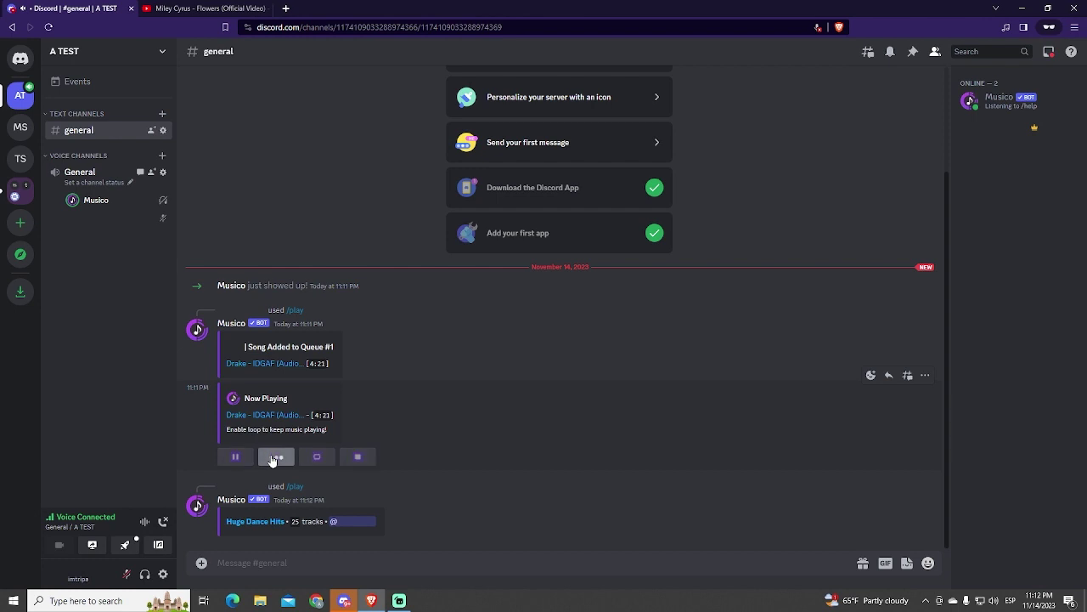
pyautogui.click(275, 526)
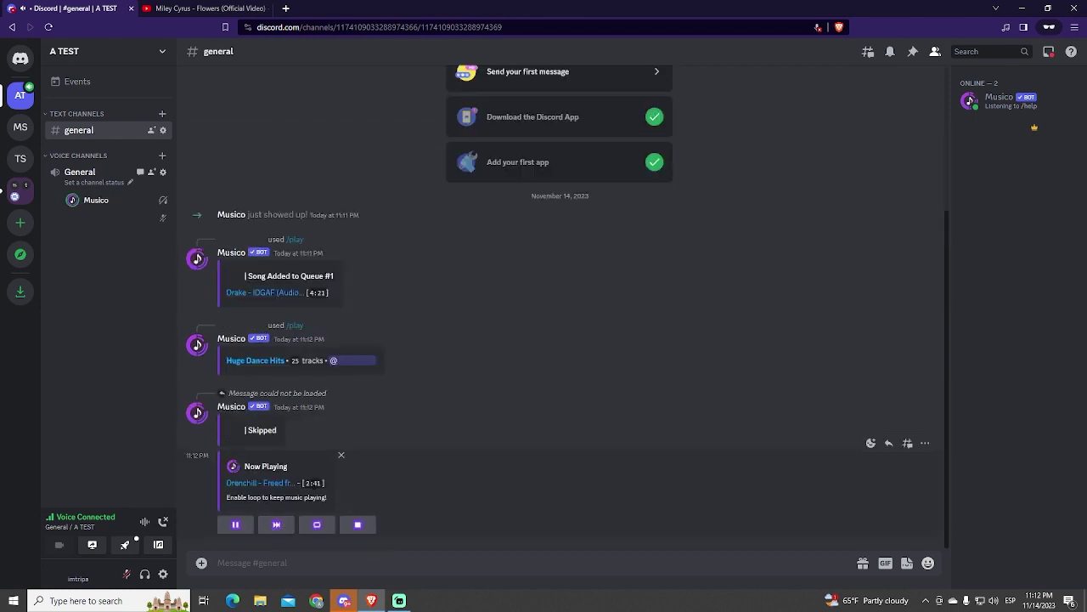
pyautogui.click(276, 524)
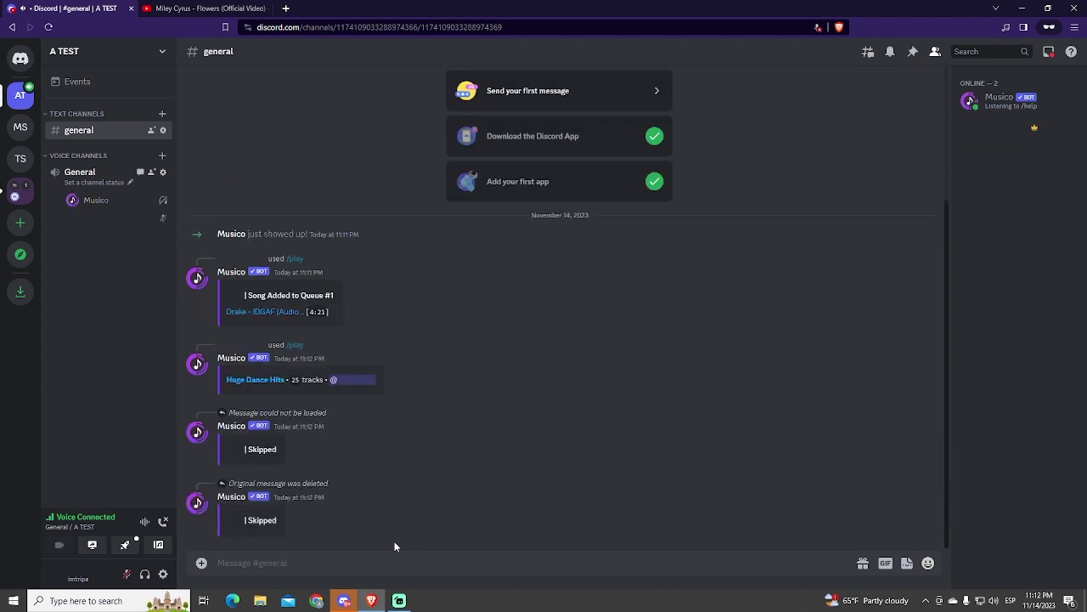
pyautogui.click(317, 525)
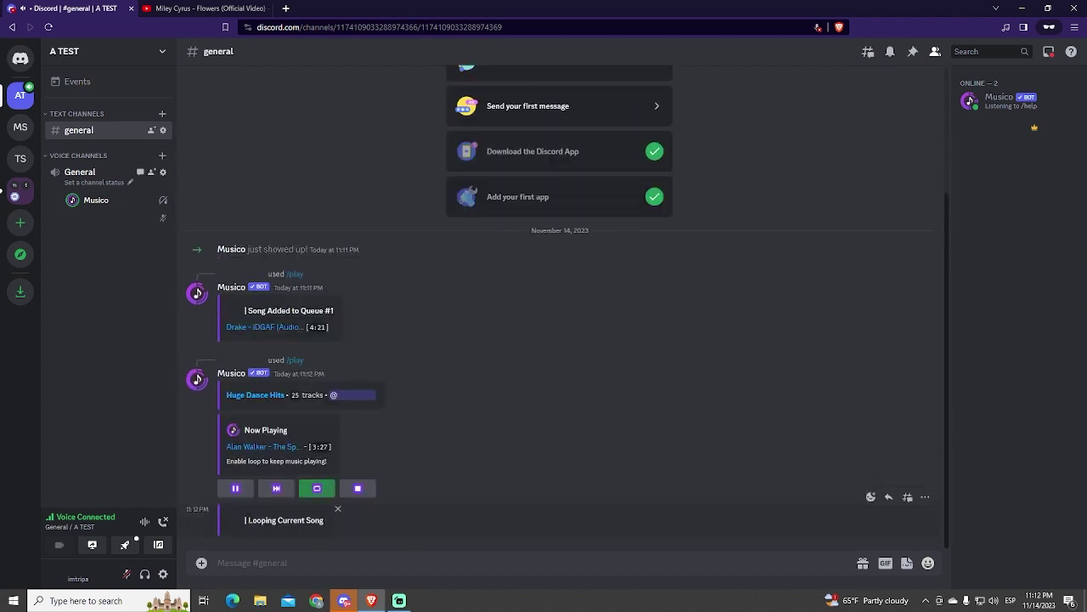
pyautogui.click(239, 492)
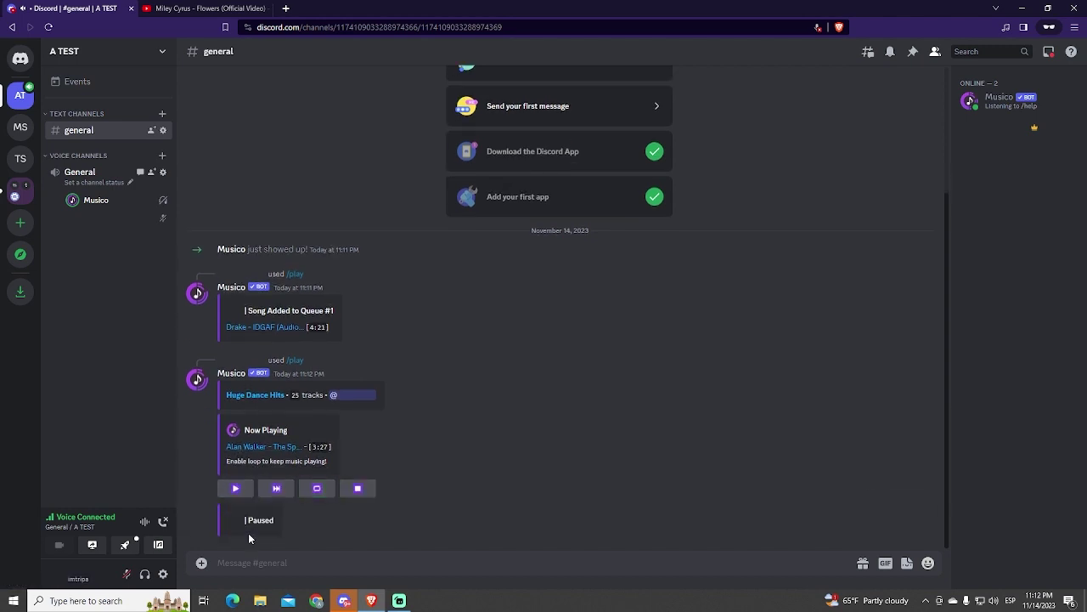
pyautogui.click(235, 494)
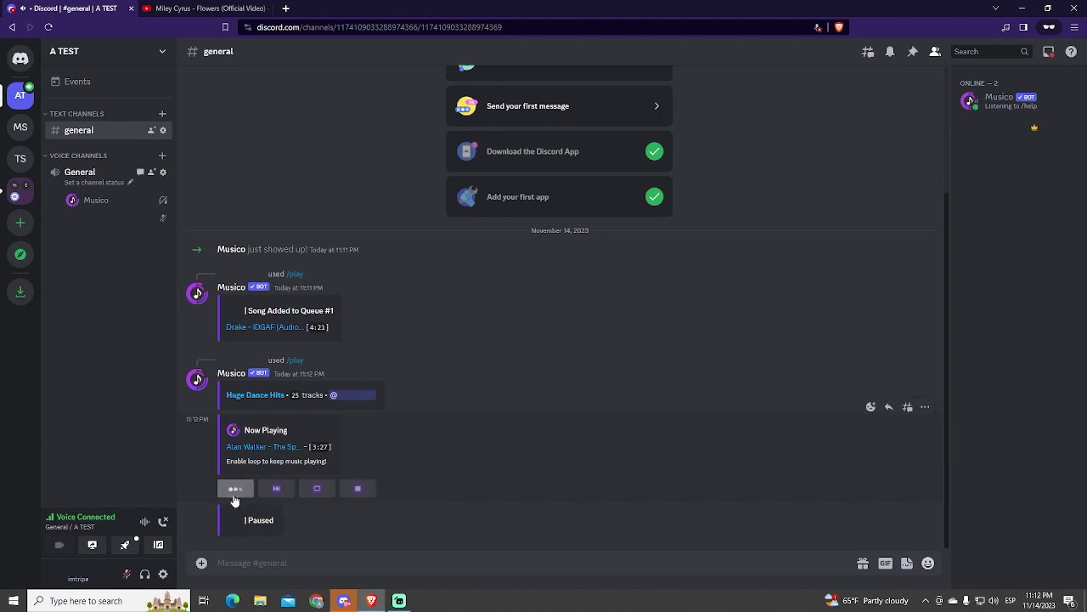
pyautogui.click(357, 493)
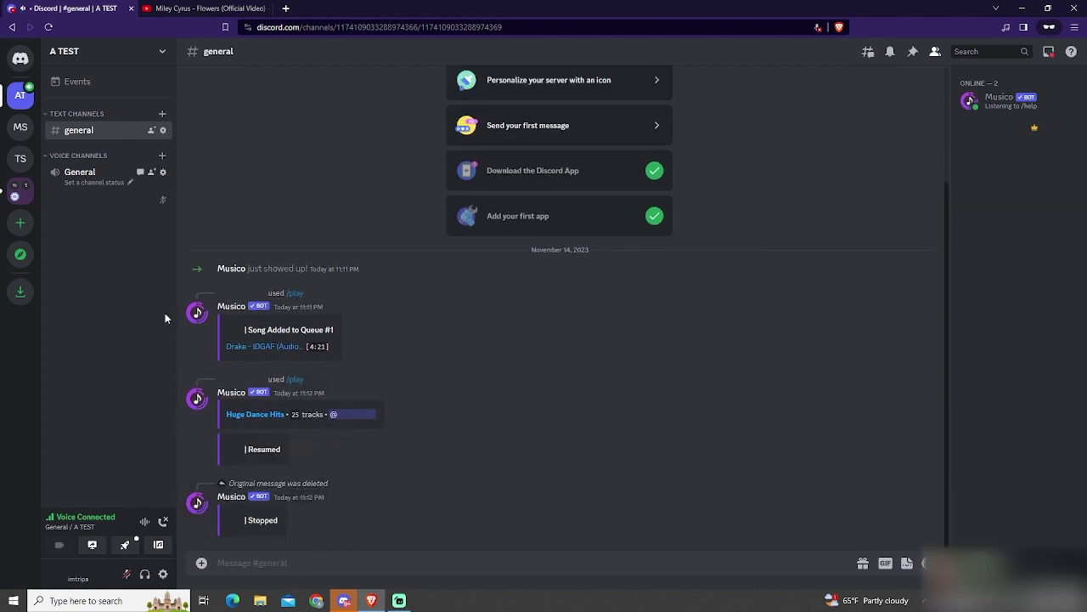
# Run /play with the Miley Cyrus Flowers YouTube link.
pyautogui.write('/play')
pyautogui.press('Tab')
pyautogui.write('https://www.youtube.com/watch?v=G7KNmW9a75Y')
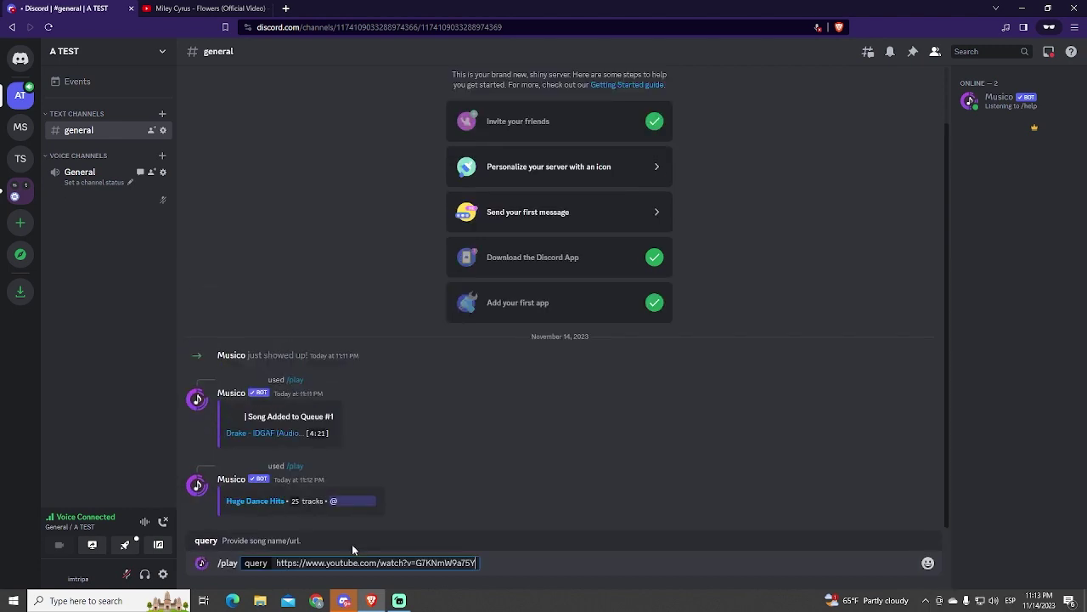
pyautogui.press('Return')
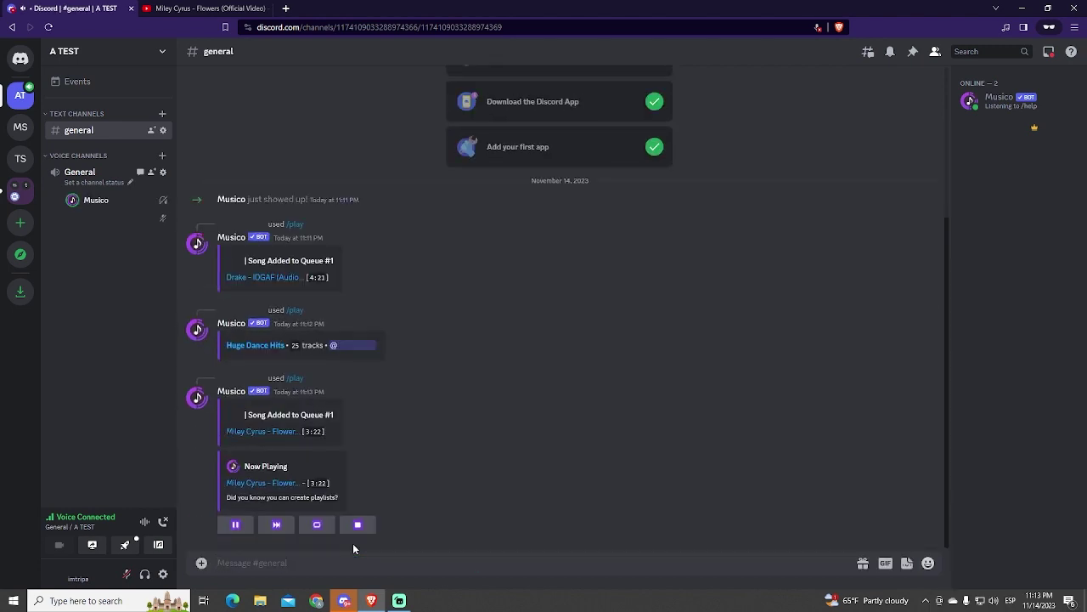
# Run /help to post Musico's Help Command list.
pyautogui.write('/help')
pyautogui.press('Tab')
pyautogui.press('Return')
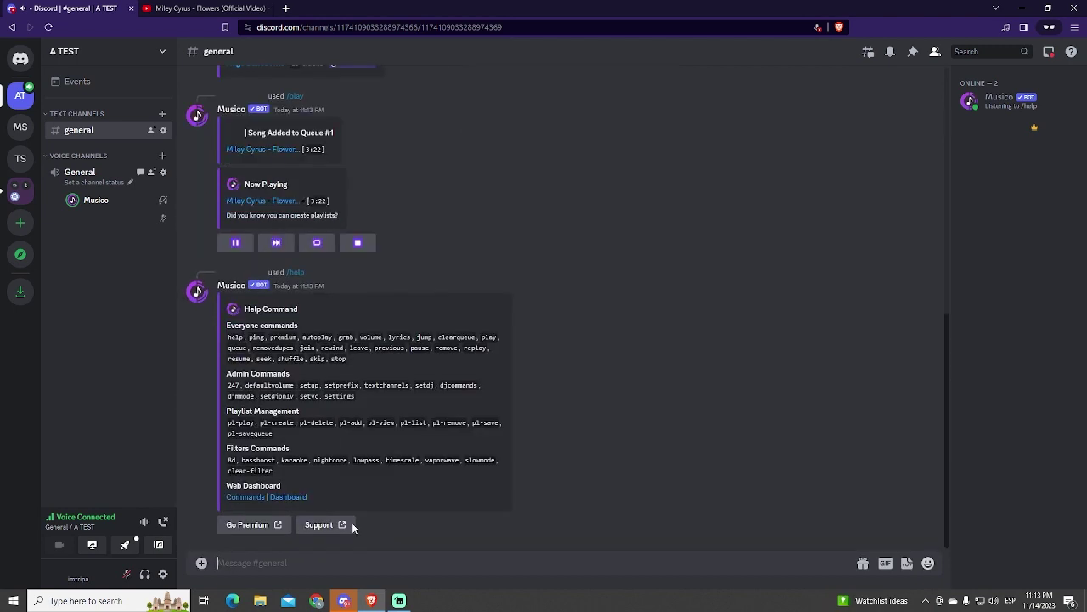
pyautogui.moveTo(246, 338); pyautogui.dragTo(315, 347)
# Run /lyrics, which Musico answers as a premium-only command.
pyautogui.click(332, 567)
pyautogui.write('/lyrics')
pyautogui.press('Tab')
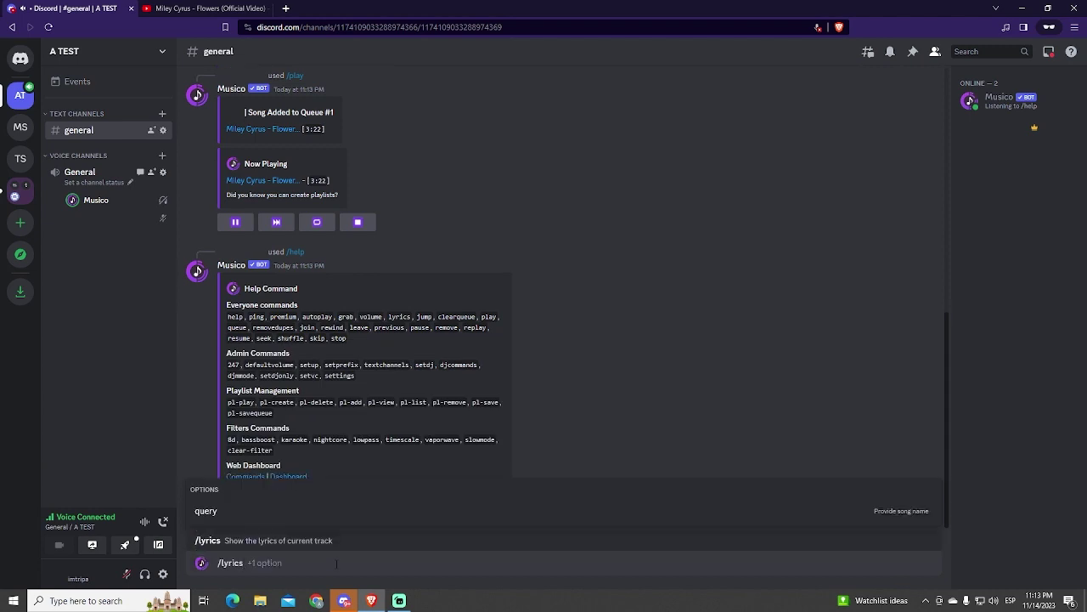
pyautogui.press('Return')
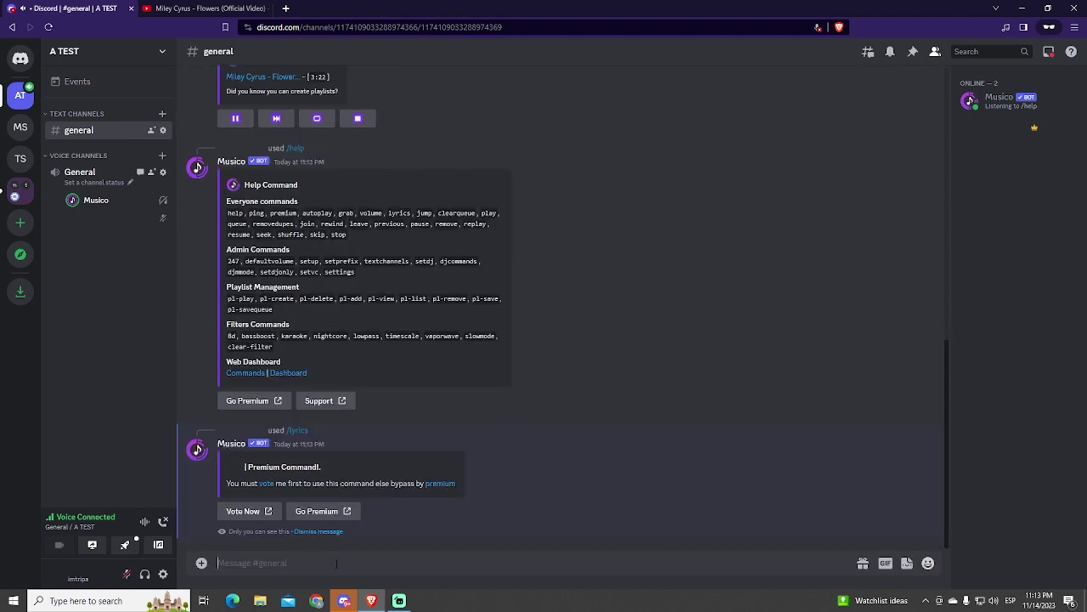
# Highlight the Premium notice and the clearqueue, replay, shuffle and skip commands.
pyautogui.moveTo(335, 473); pyautogui.dragTo(378, 473)
pyautogui.doubleClick(456, 212)
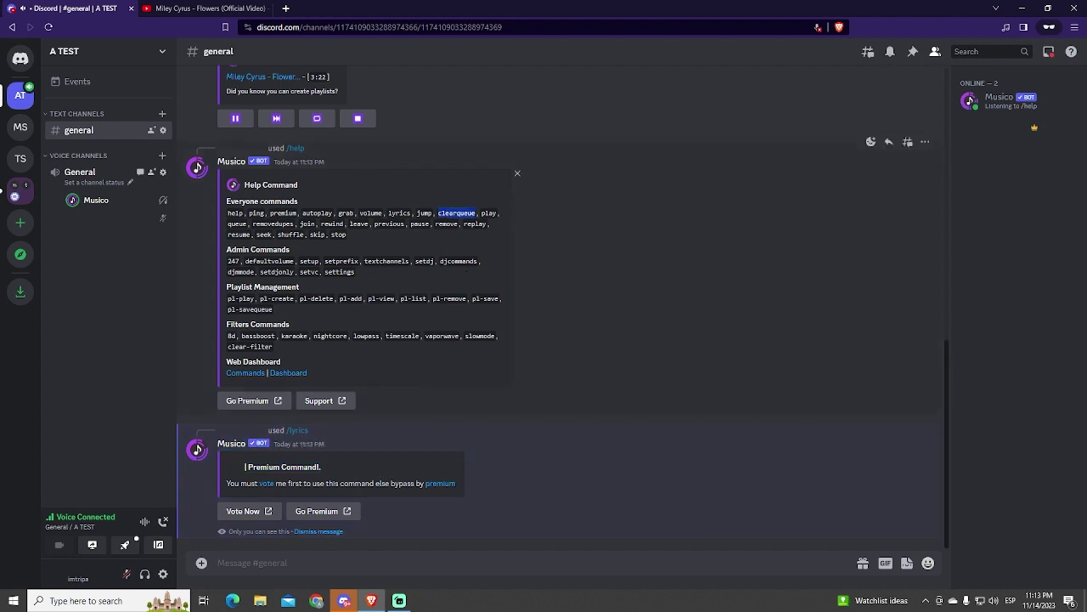
pyautogui.doubleClick(477, 223)
pyautogui.doubleClick(289, 234)
pyautogui.doubleClick(317, 234)
# Run /djcommands to list DJ-only commands, then enter /stop in the message box.
pyautogui.click(370, 561)
pyautogui.write('/djcommands')
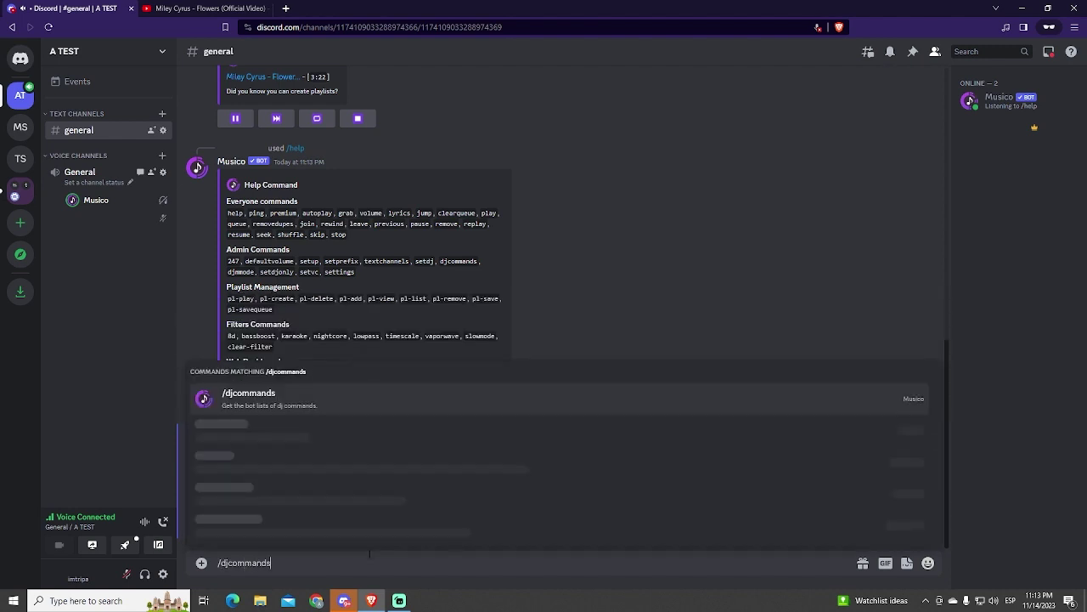
pyautogui.press('Return')
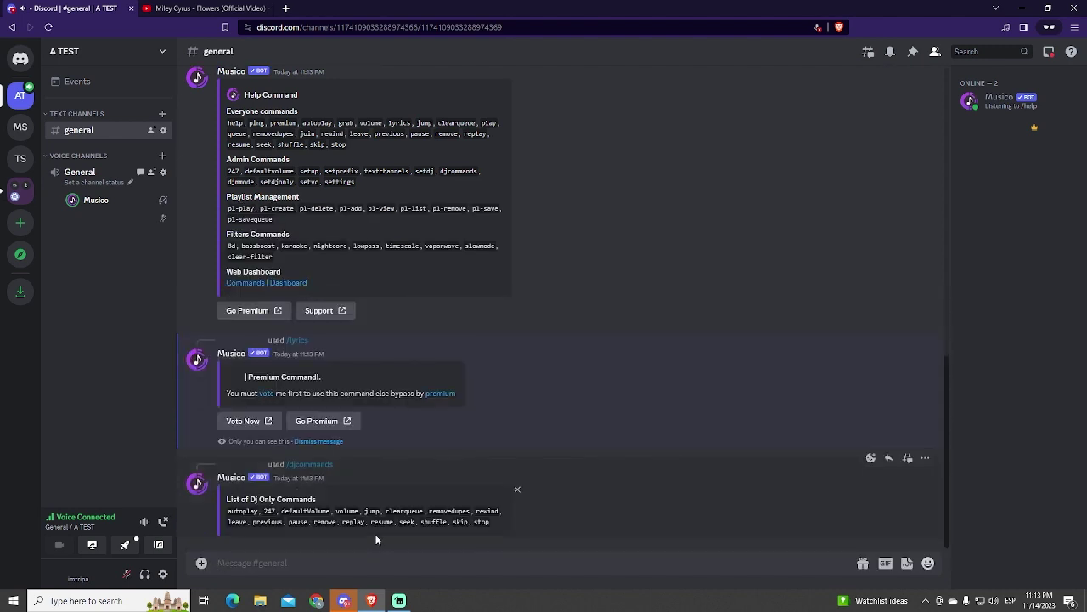
pyautogui.moveTo(493, 526); pyautogui.dragTo(220, 511)
pyautogui.click(321, 556)
pyautogui.write('/stop')
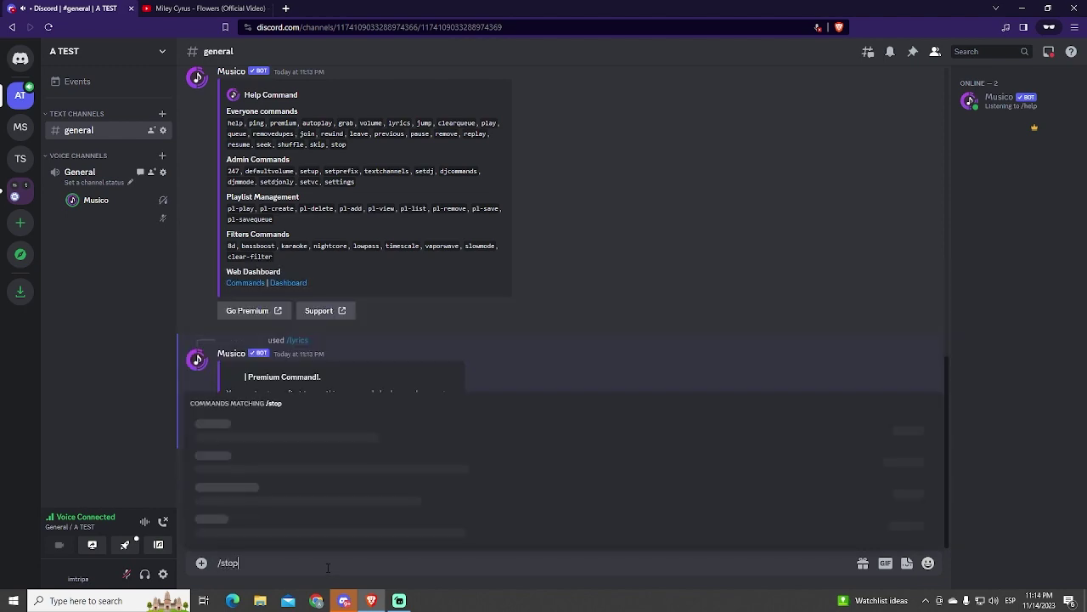